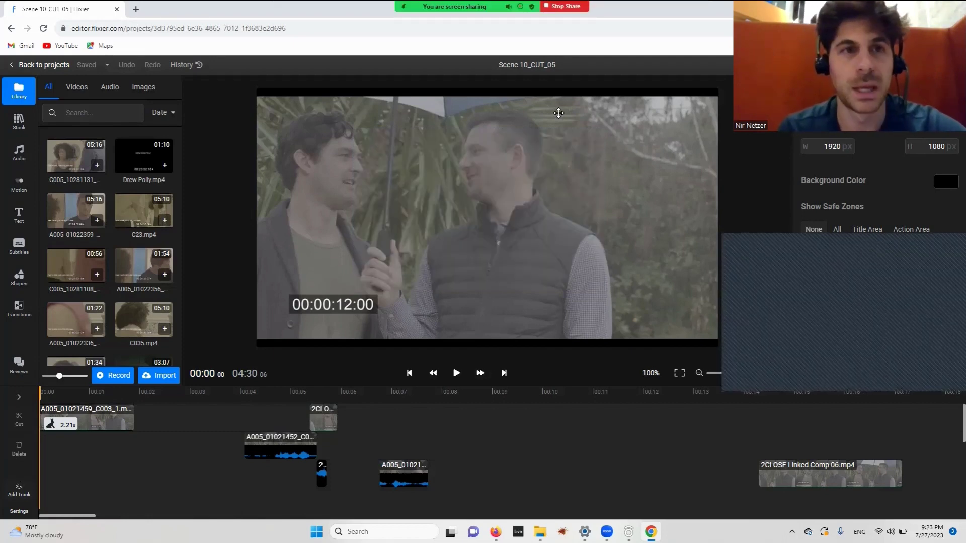
Step: Visit the Flixier login page in Firefox, then return to the Flixier editor
left_click_drag(92, 29, 110, 31)
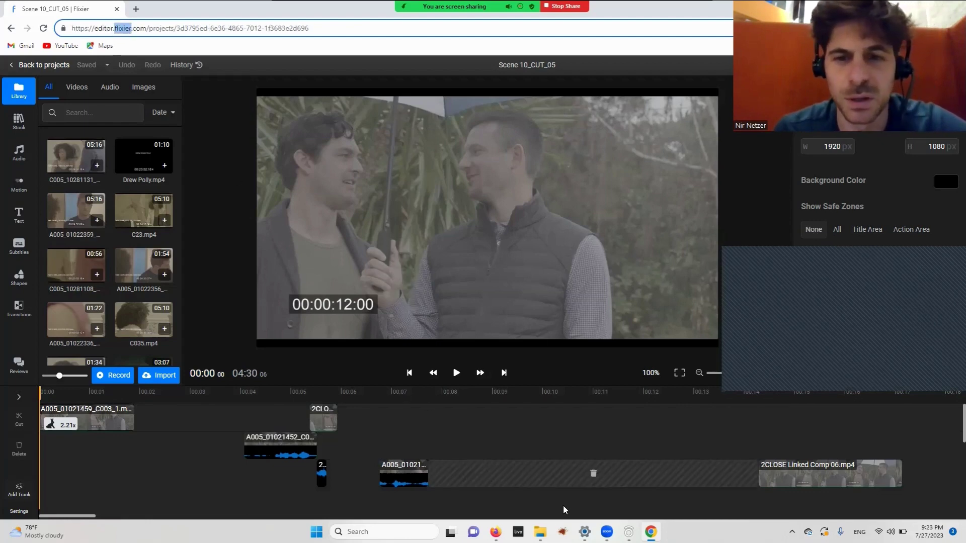
mouse_move(495, 531)
left_click(475, 499)
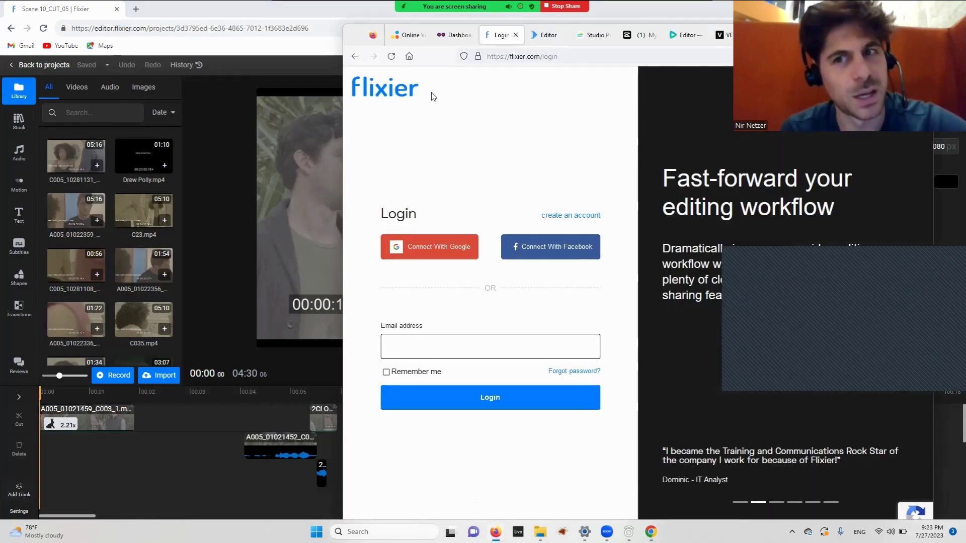
left_click(305, 80)
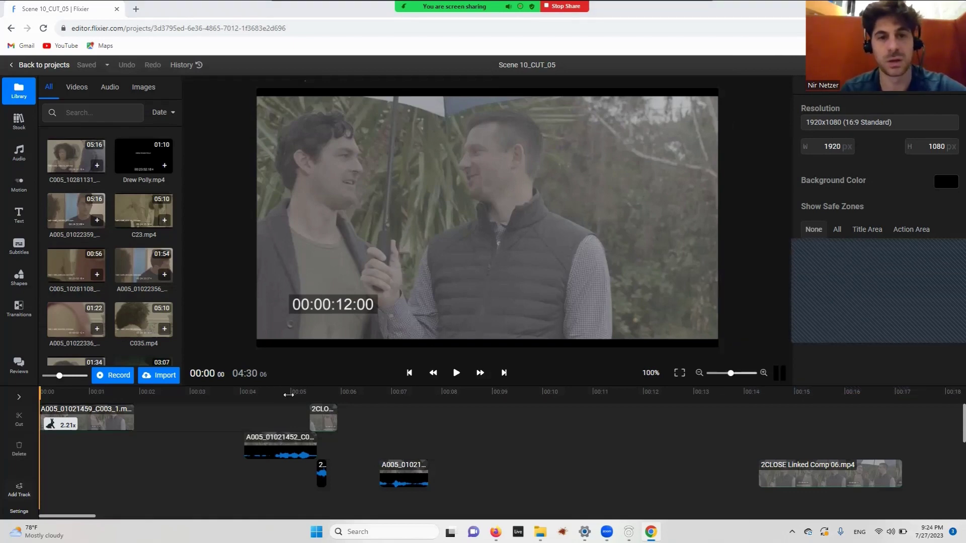
Step: Move the playhead to 00:18, select the short middle-track clip, and delete the empty gap
left_click(394, 392)
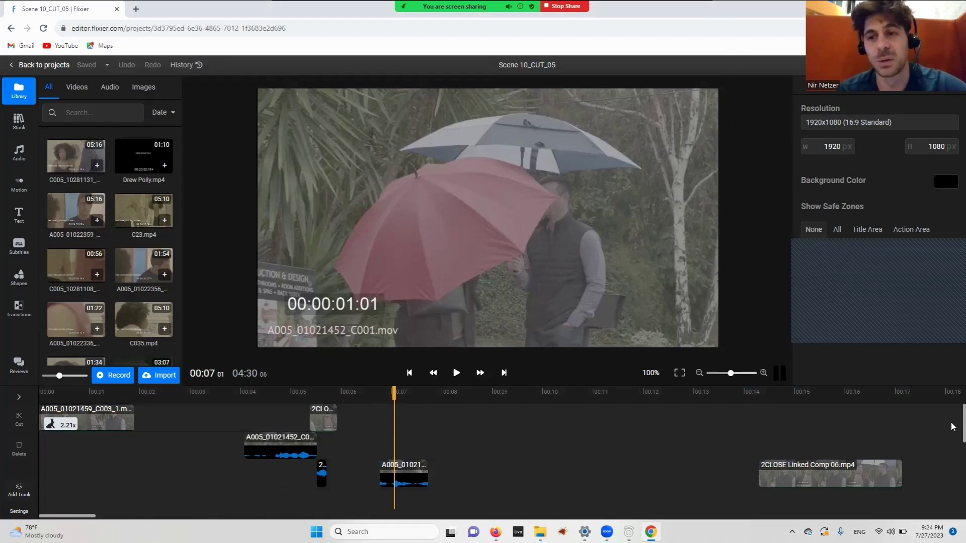
mouse_move(959, 424)
left_mouse_down()
mouse_move(952, 499)
mouse_move(952, 434)
left_mouse_up()
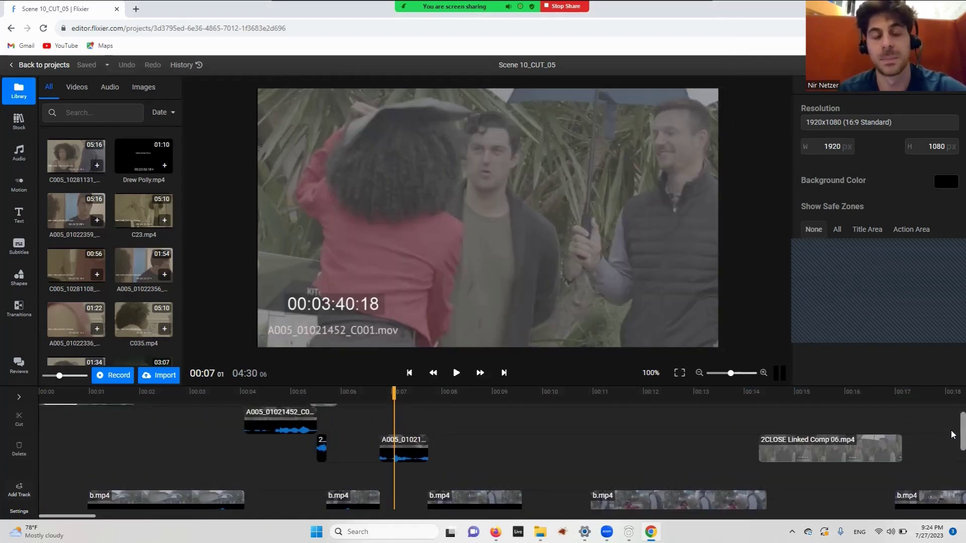
left_click(954, 435)
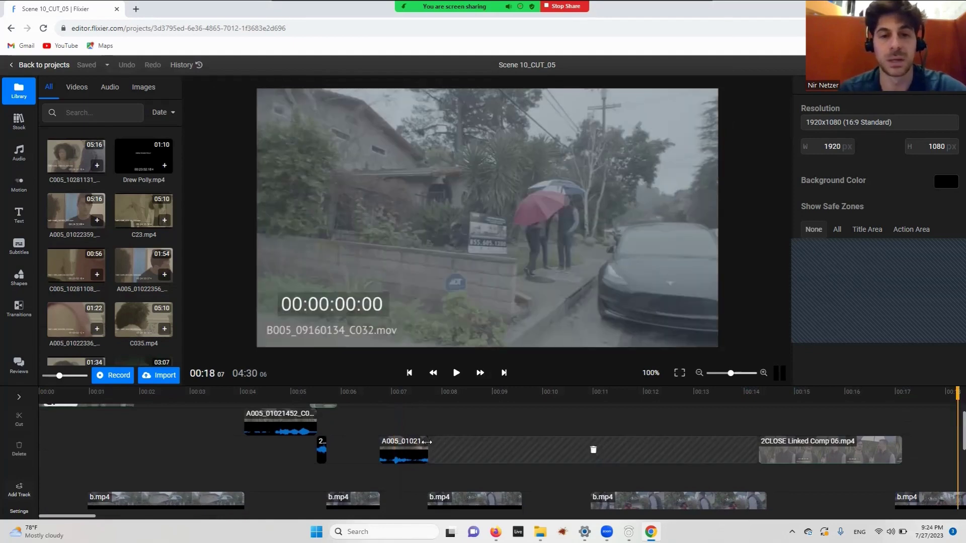
left_click(408, 445)
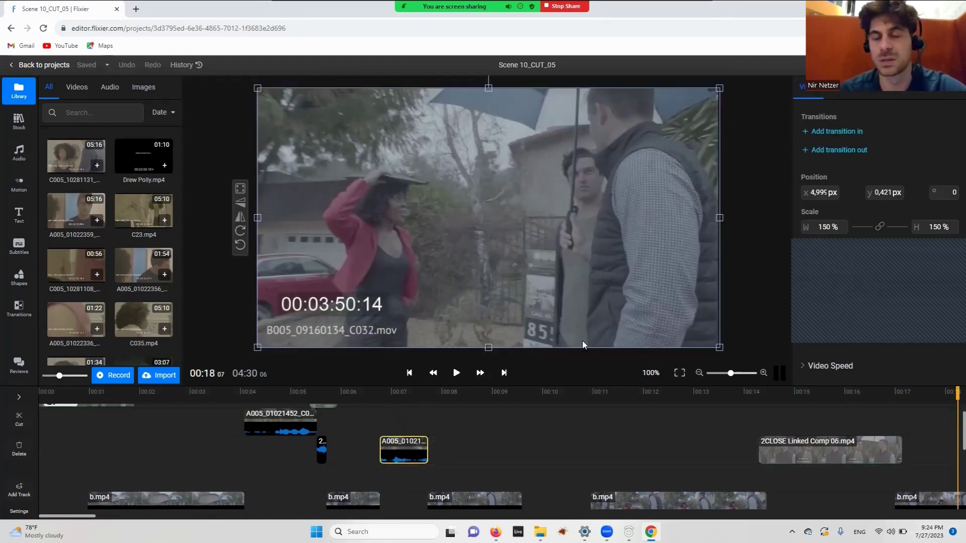
left_click(906, 94)
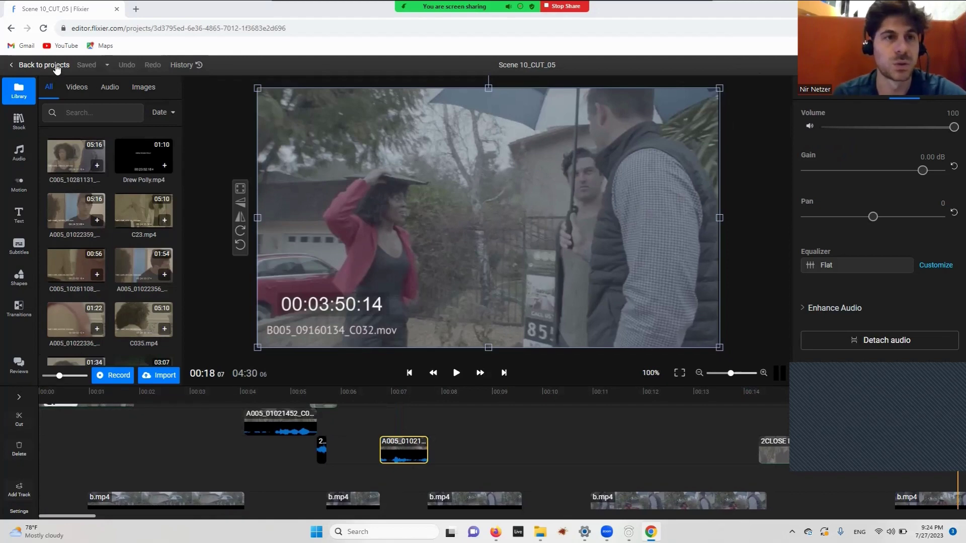
scroll(130, 312, "down", 1)
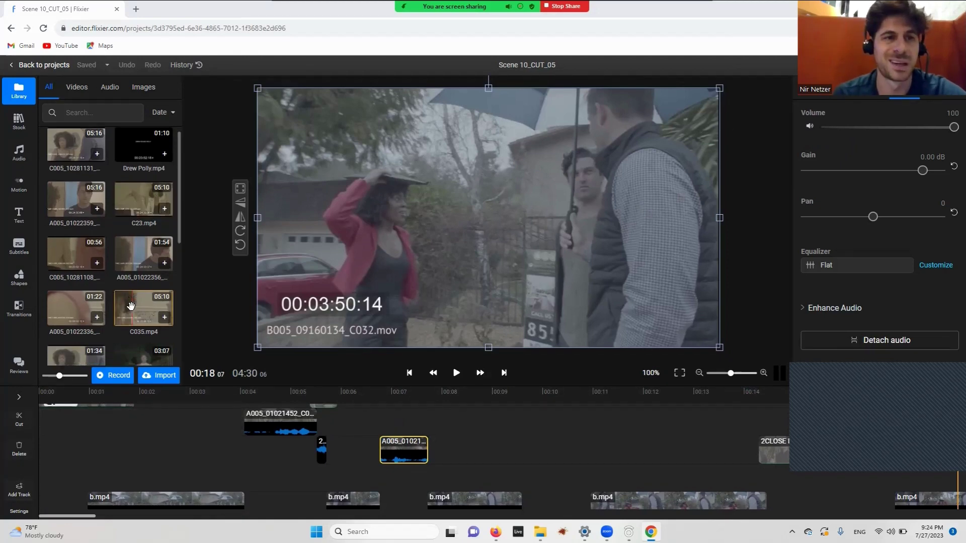
left_click(253, 456)
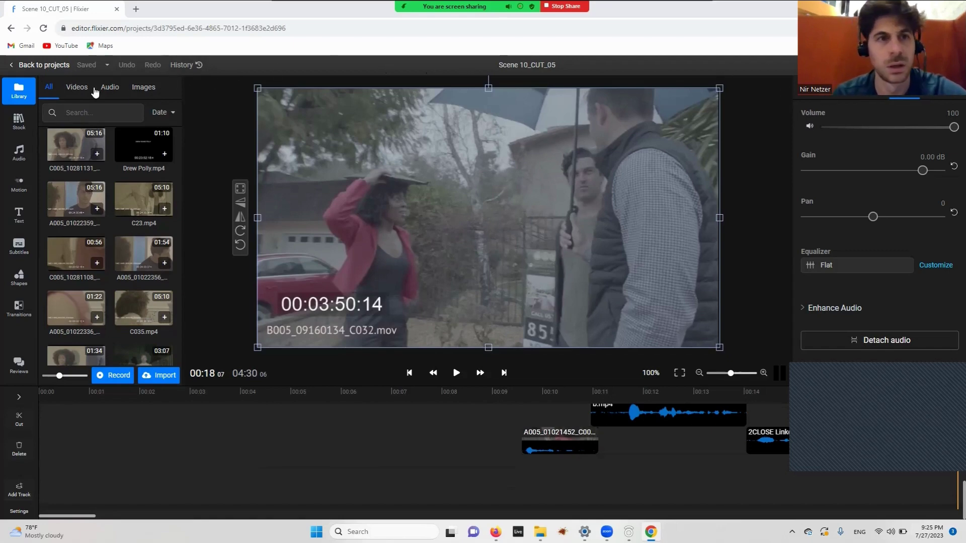
Step: Check the Export Timeline formats in the Saved dropdown, then close the menu
left_click(106, 64)
mouse_move(129, 130)
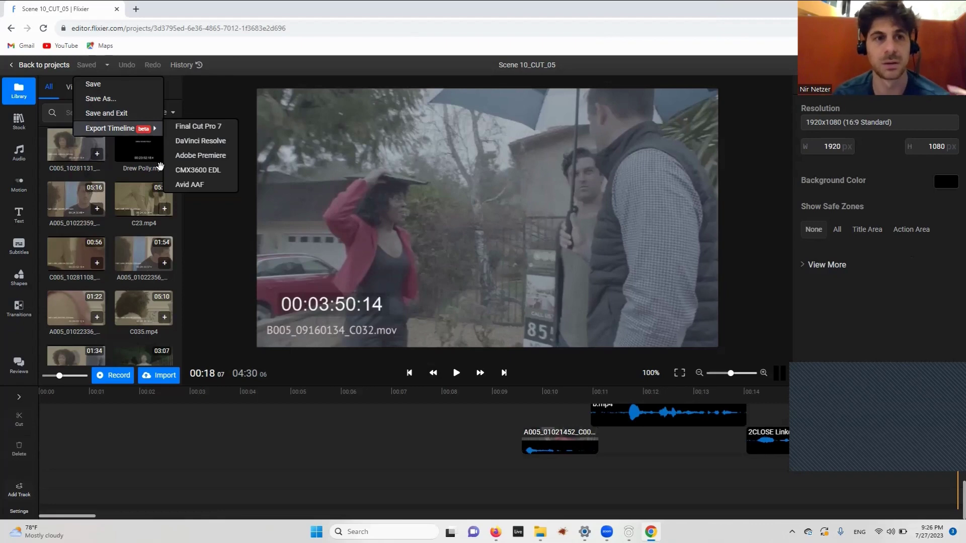
left_click(194, 218)
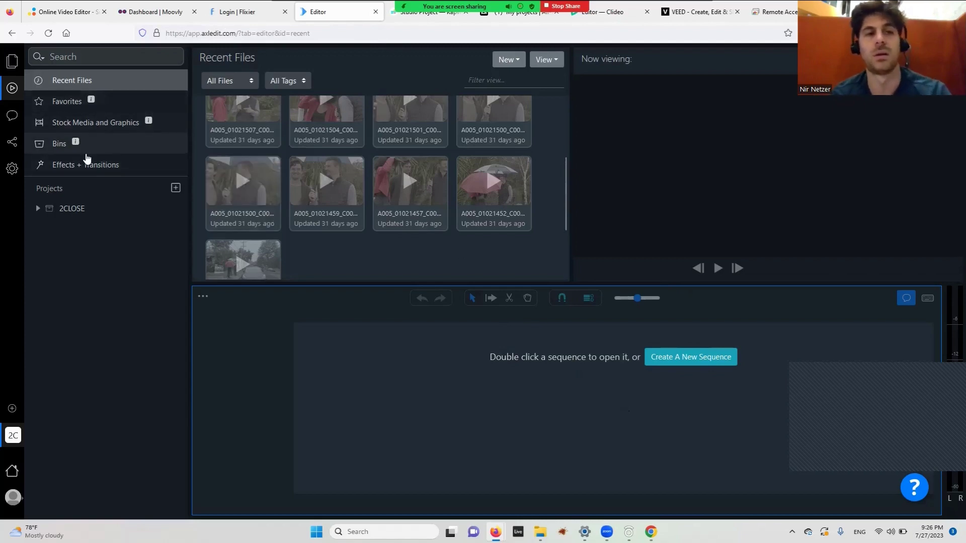
Step: Show AxleEdit's Effects + Transitions panel: Dissolve, Fade to black, Fade to white, Push and Wipe
left_click(9, 62)
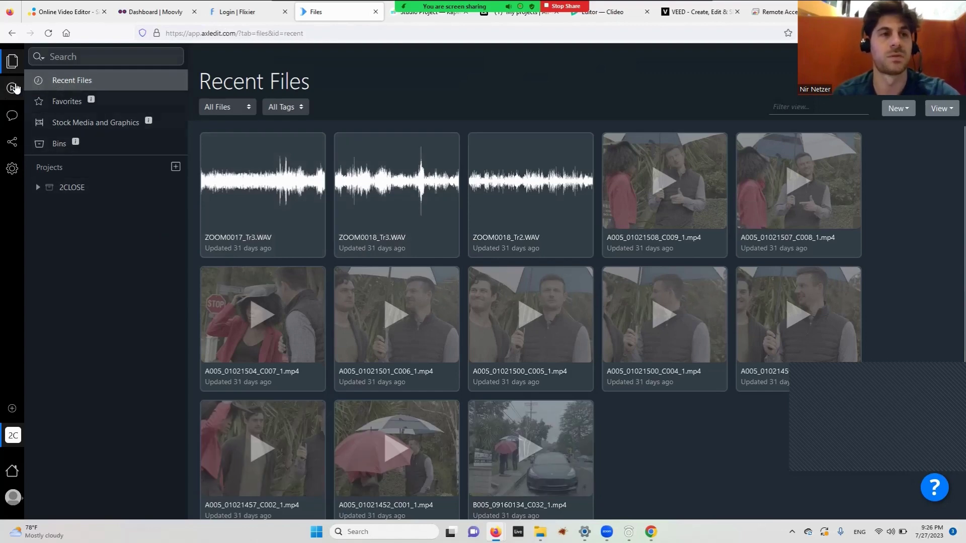
left_click(12, 88)
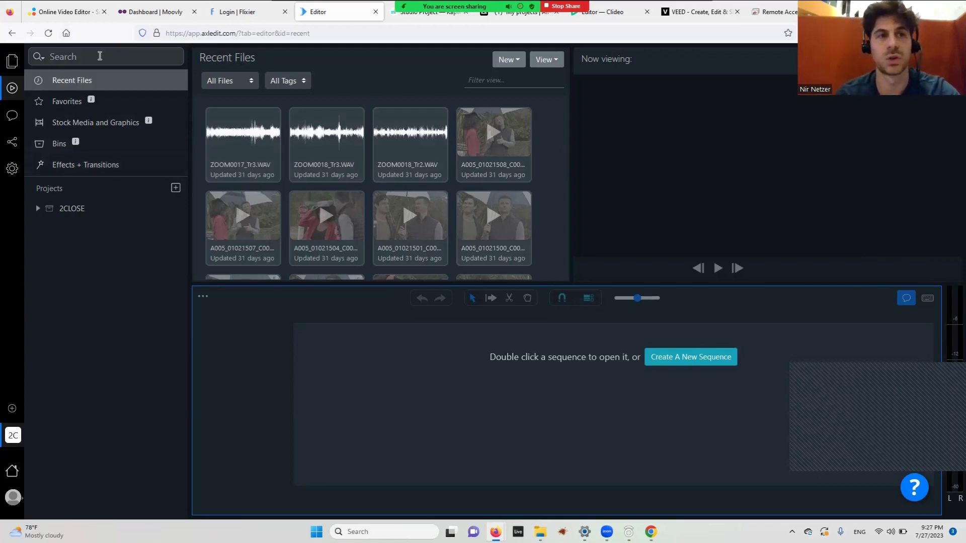
left_click(100, 55)
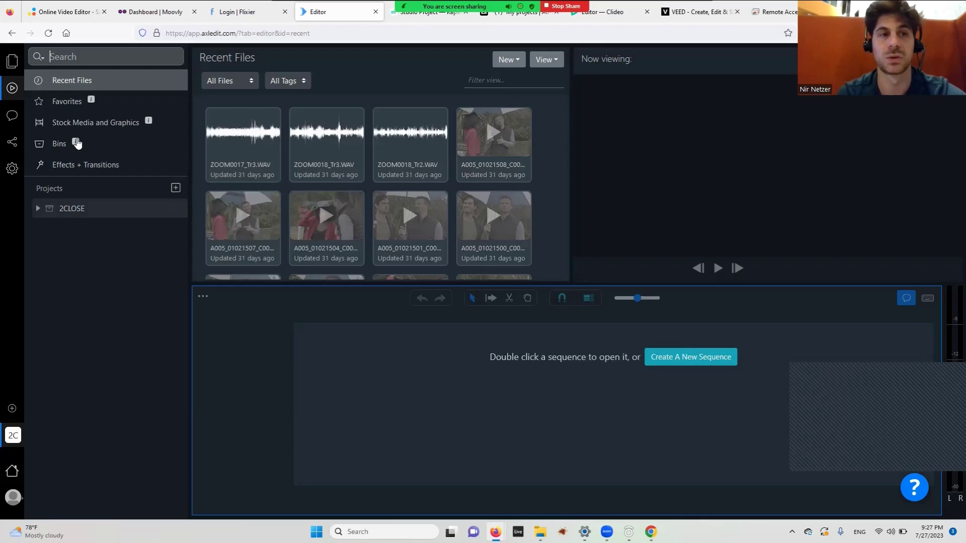
left_click(134, 165)
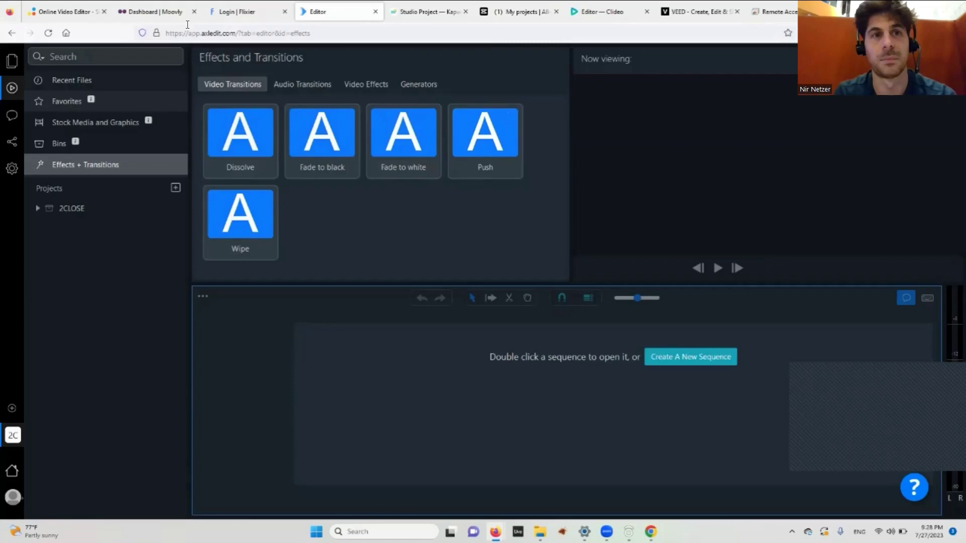
Step: Pass through the Flixier login tab and land on the Moovly dashboard showing Project 0
left_click(236, 11)
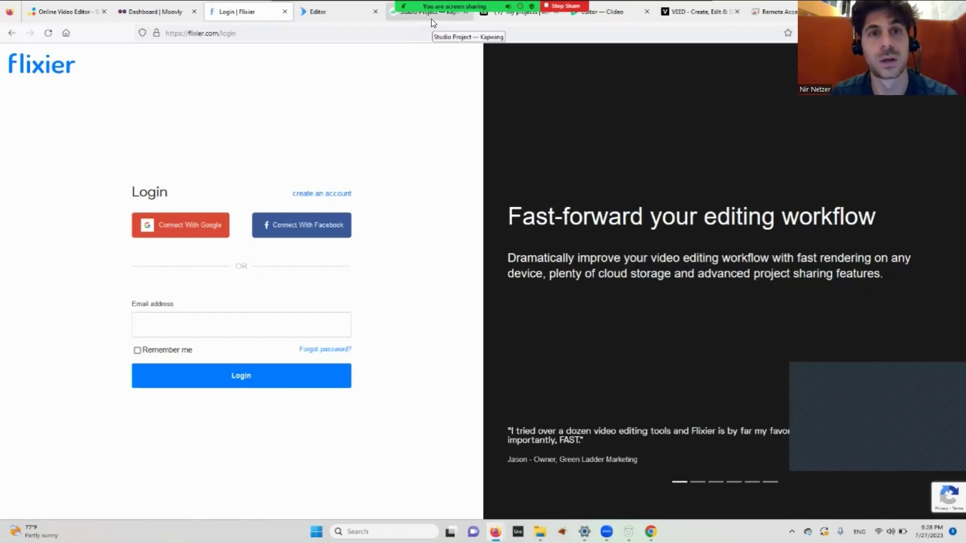
left_click(155, 10)
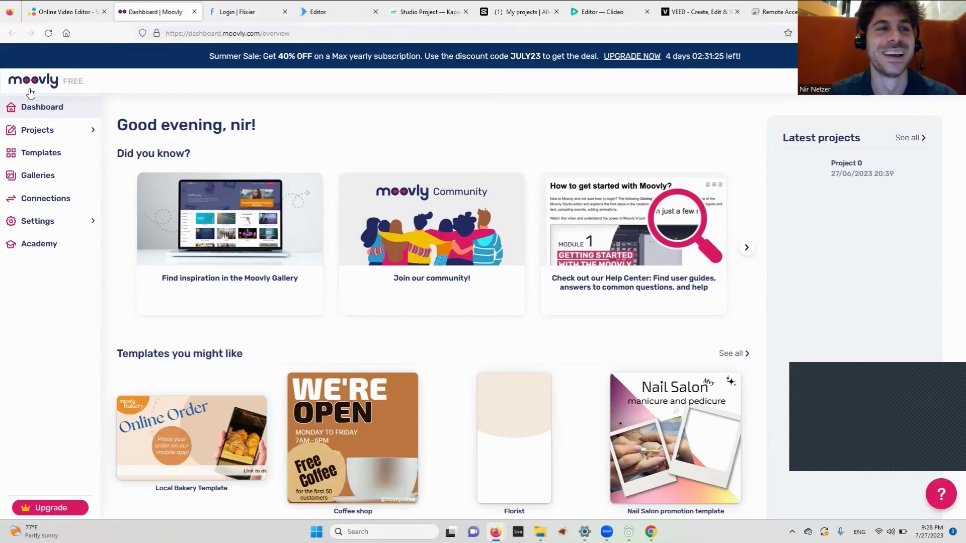
Step: Browse Moovly's Templates and Dashboard, glance at AxleEdit, then switch to the Flixier login tab
left_click(50, 153)
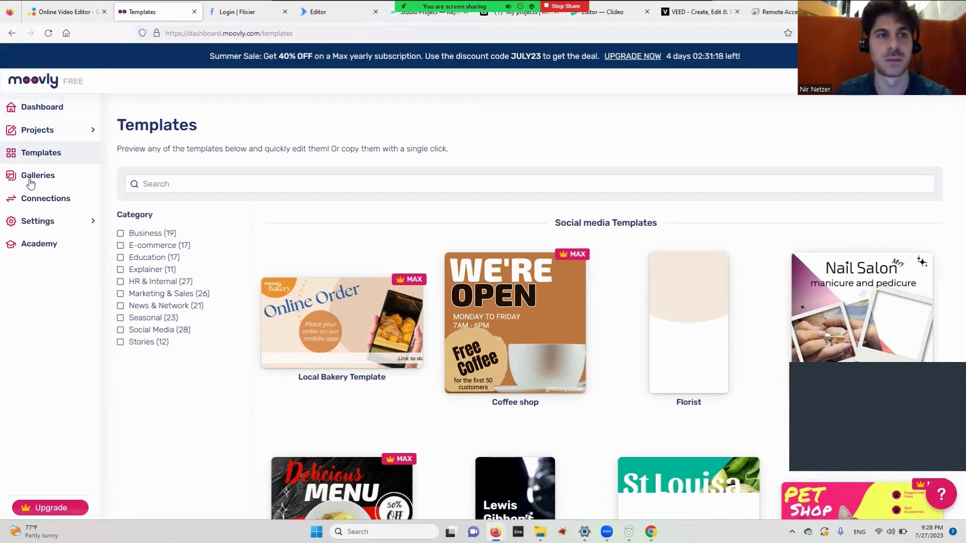
left_click(59, 108)
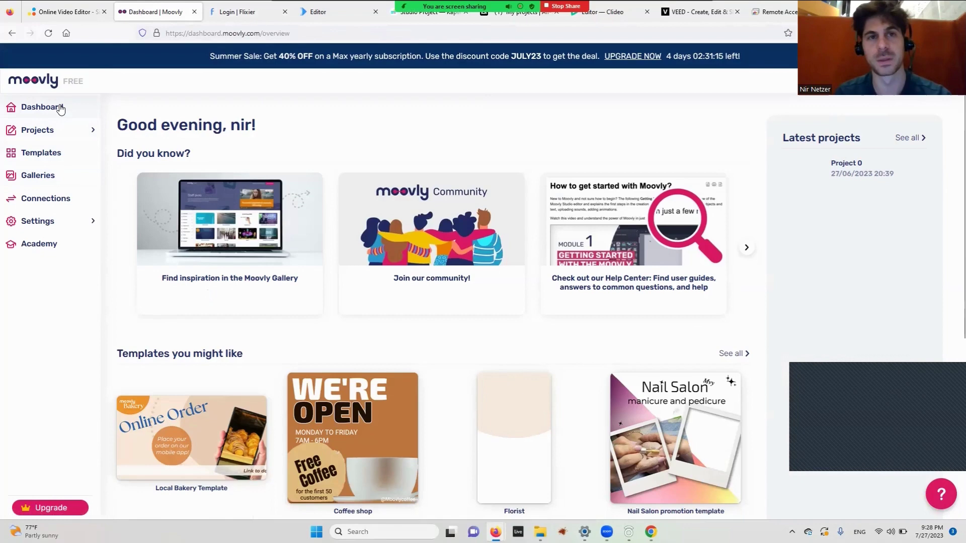
left_click(347, 8)
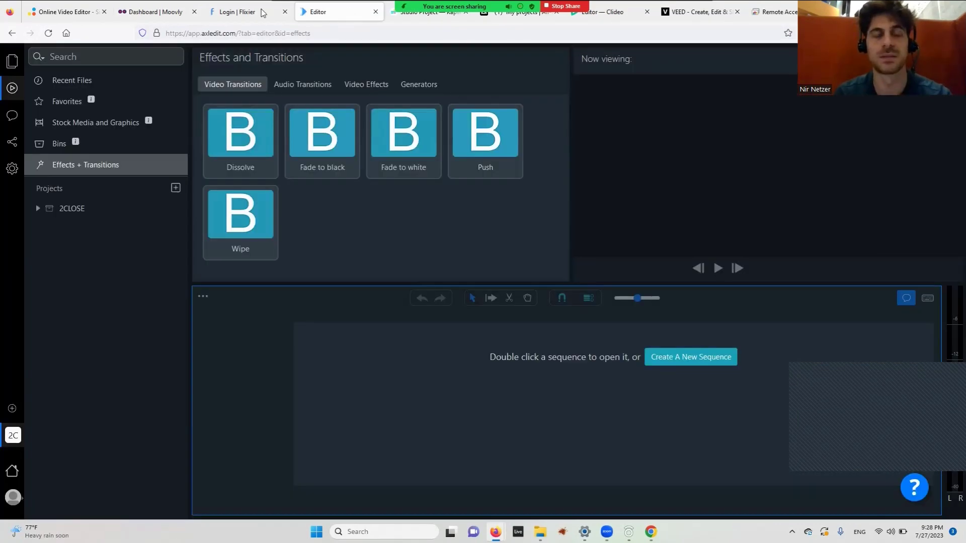
left_click(158, 13)
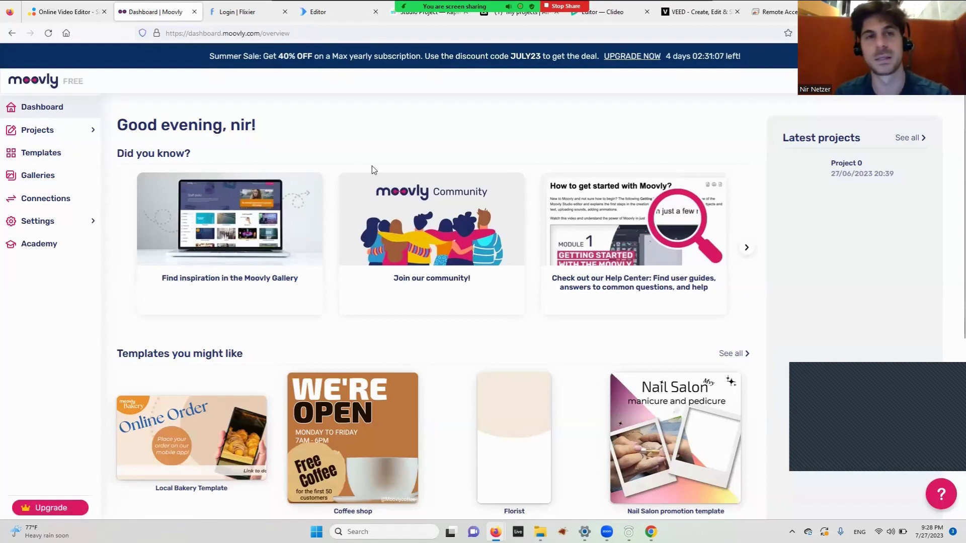
left_click(240, 18)
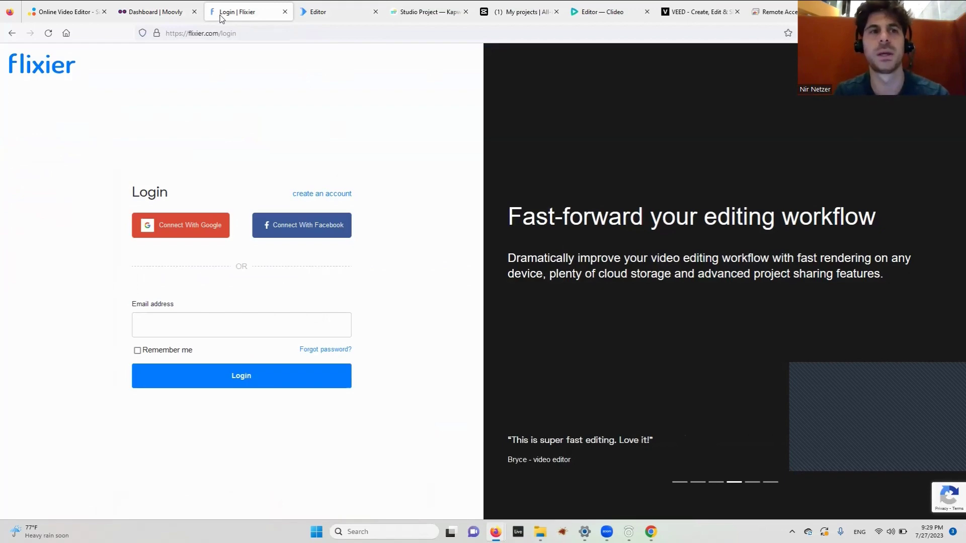
Step: Compare Moovly's Pro Monthly $99 and Max Monthly $199 plans, then switch to CapCut's projects
key("ctrl+shift+Tab")
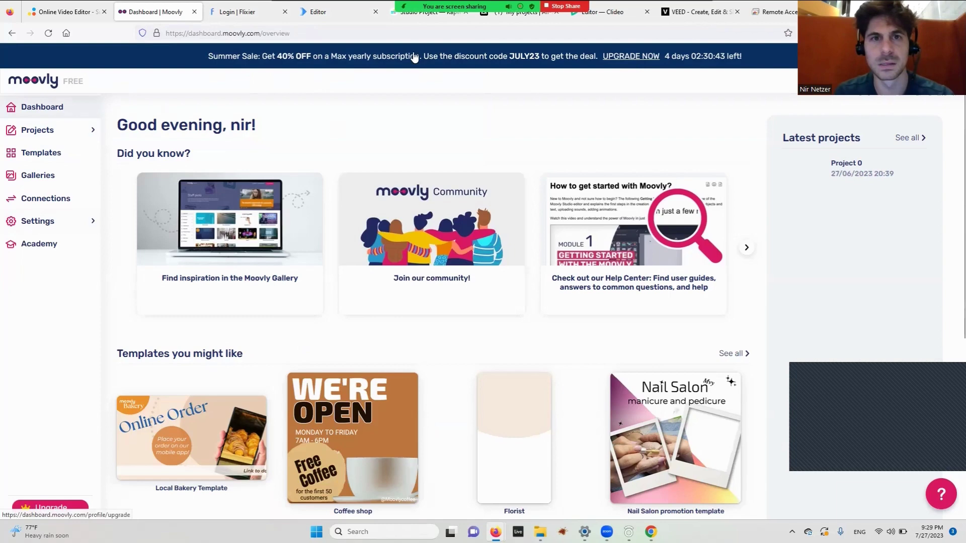
left_click(637, 57)
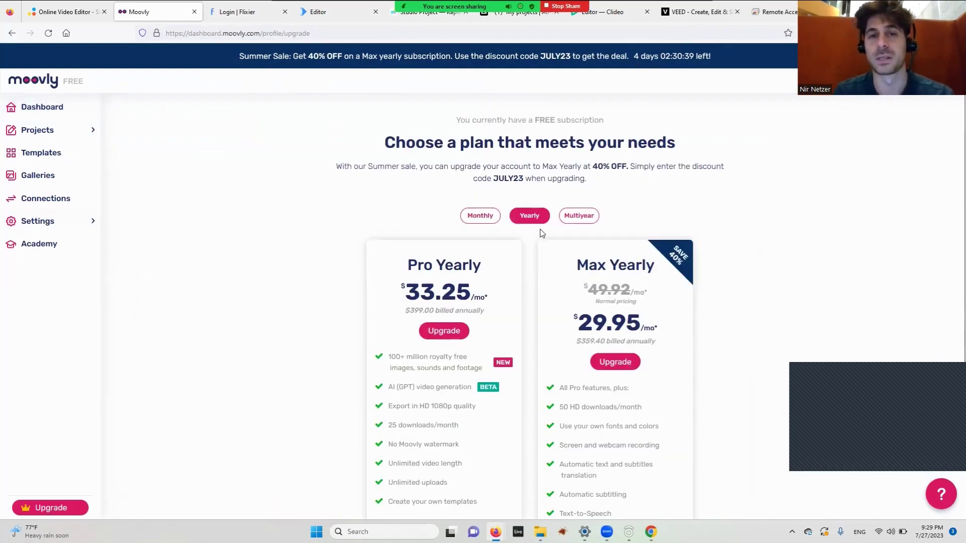
left_click(479, 216)
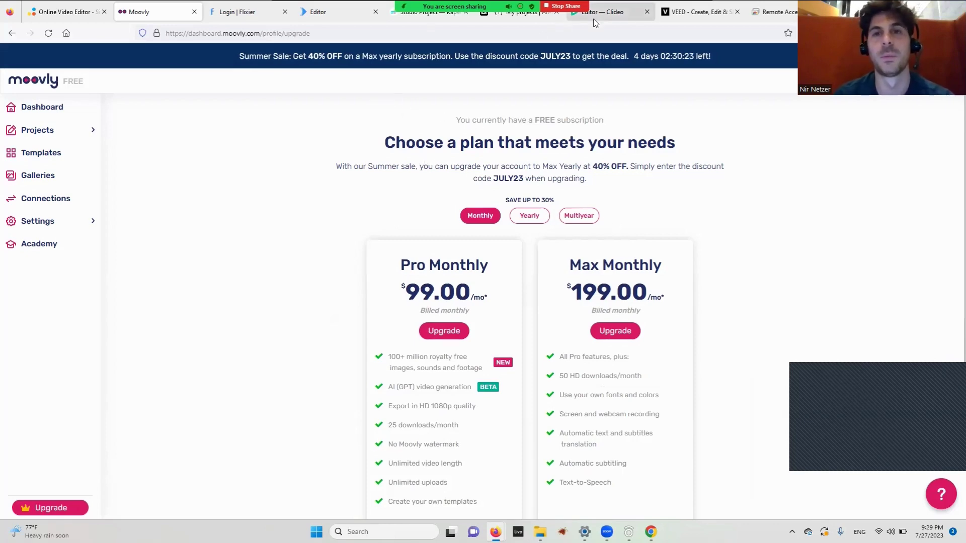
left_click(522, 20)
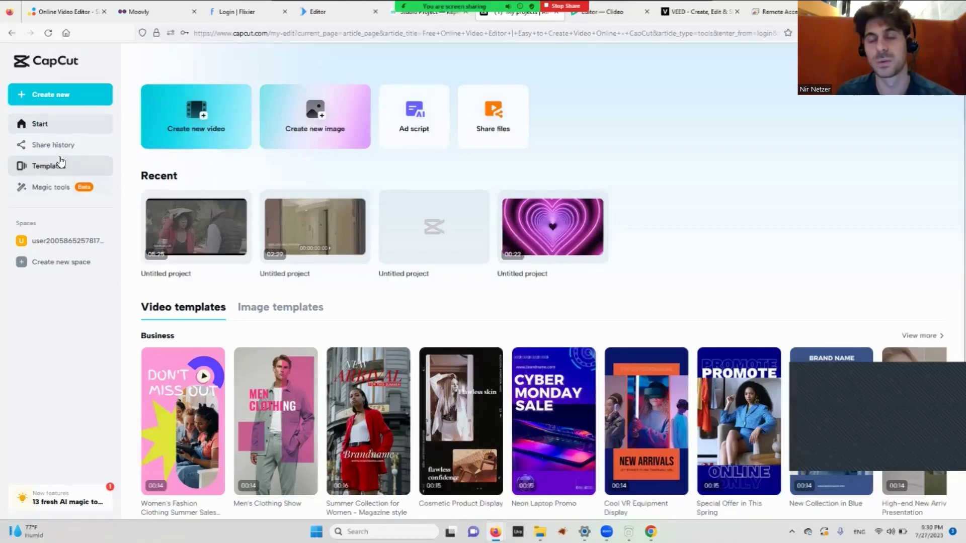
Step: Scroll CapCut's four untitled recent projects and business templates, then switch to the Clideo editor
scroll(535, 380, "down", 2)
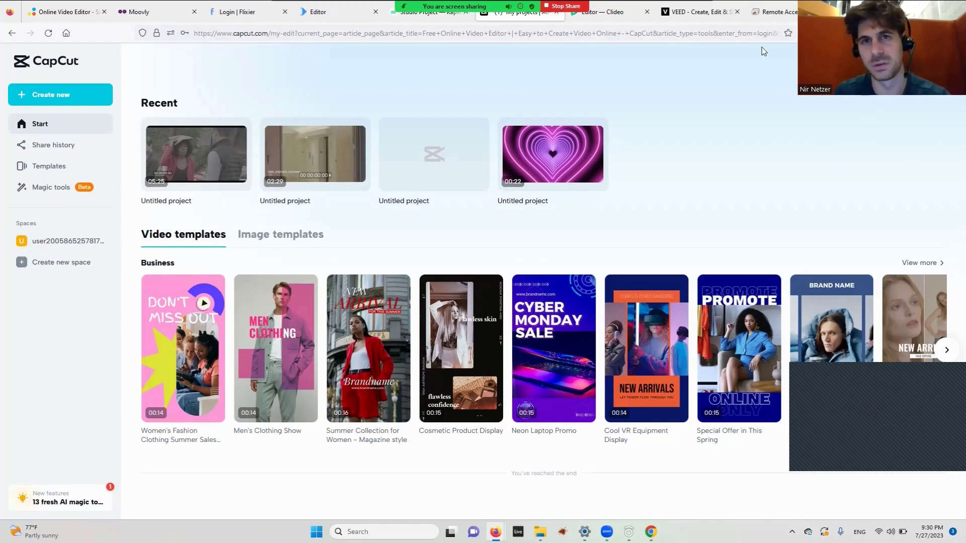
left_click(614, 14)
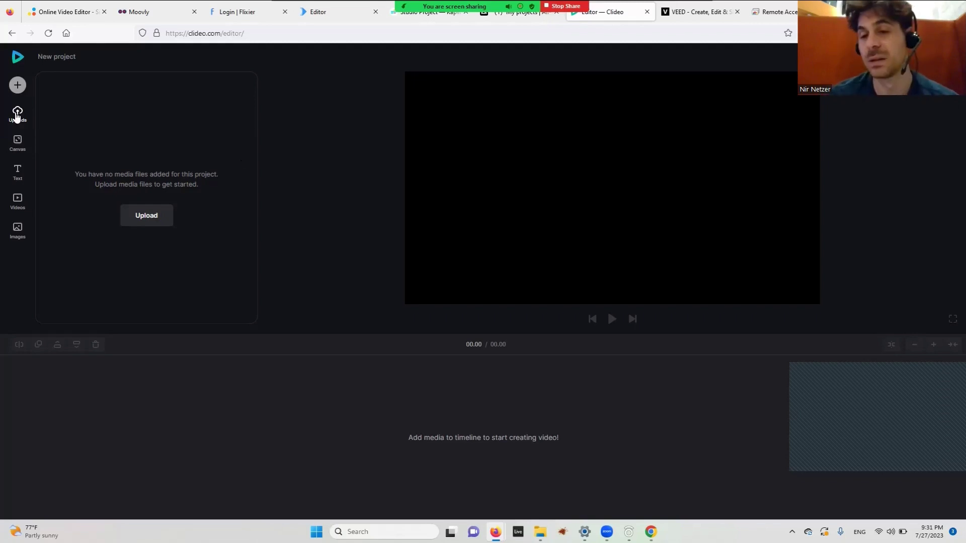
Step: Browse Clideo's Canvas, Text, Videos and Images panels, then switch to the VEED login tab
left_click(17, 141)
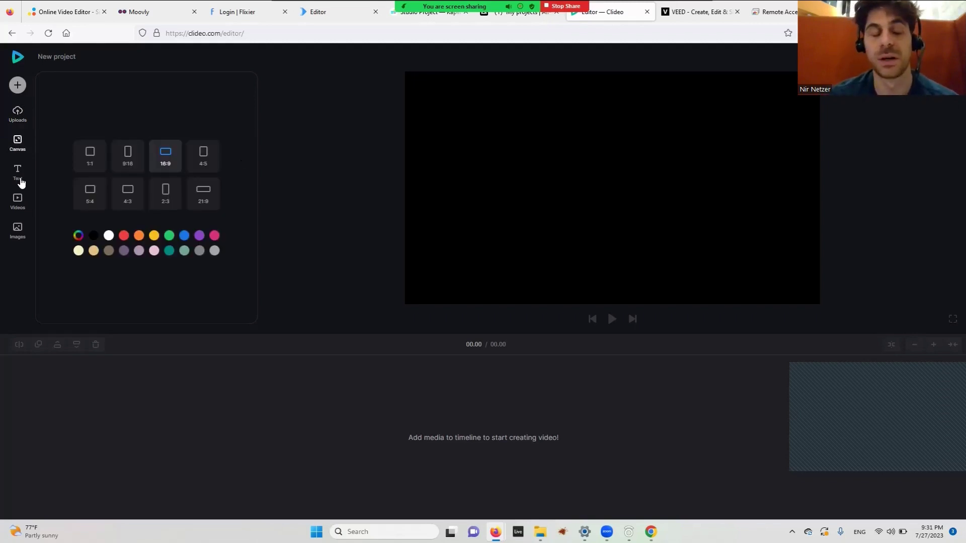
left_click(20, 181)
left_click(18, 200)
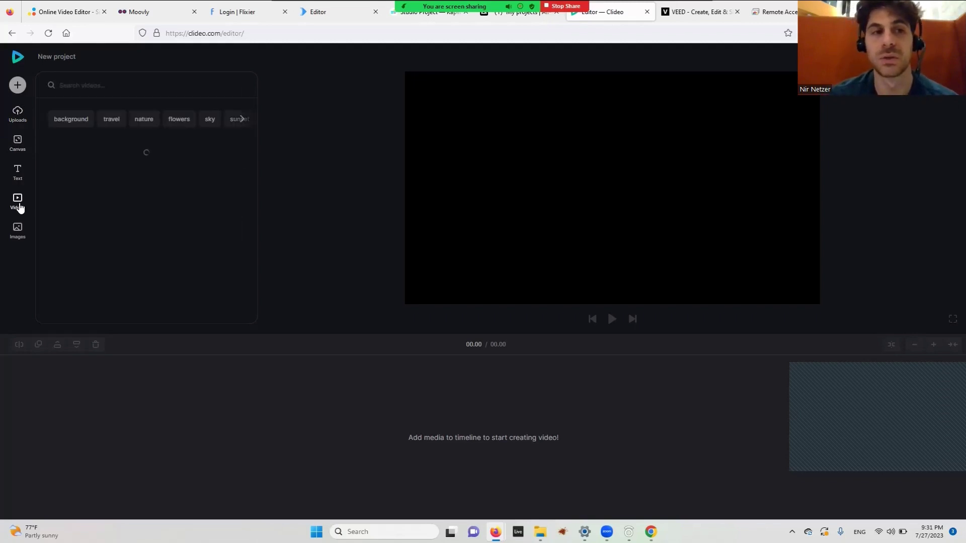
left_click(16, 233)
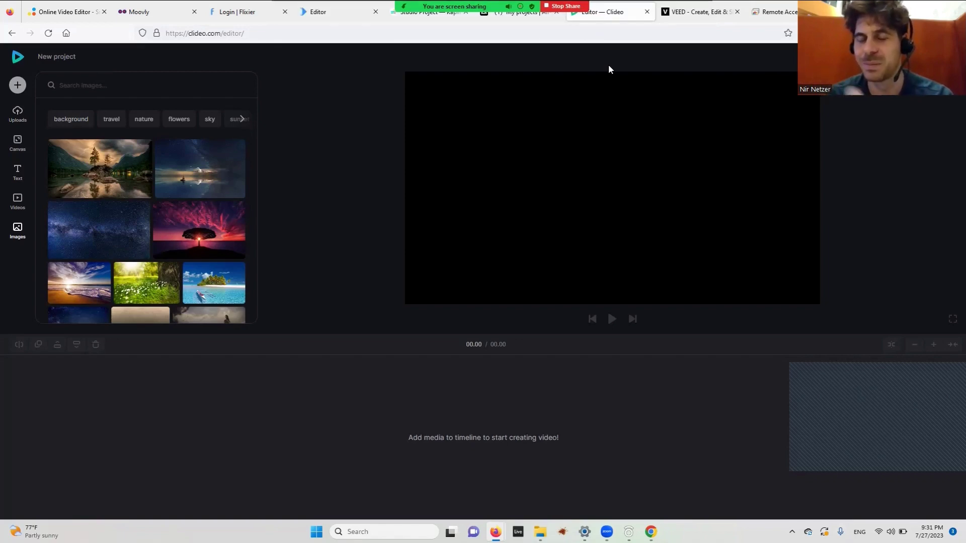
left_click(682, 18)
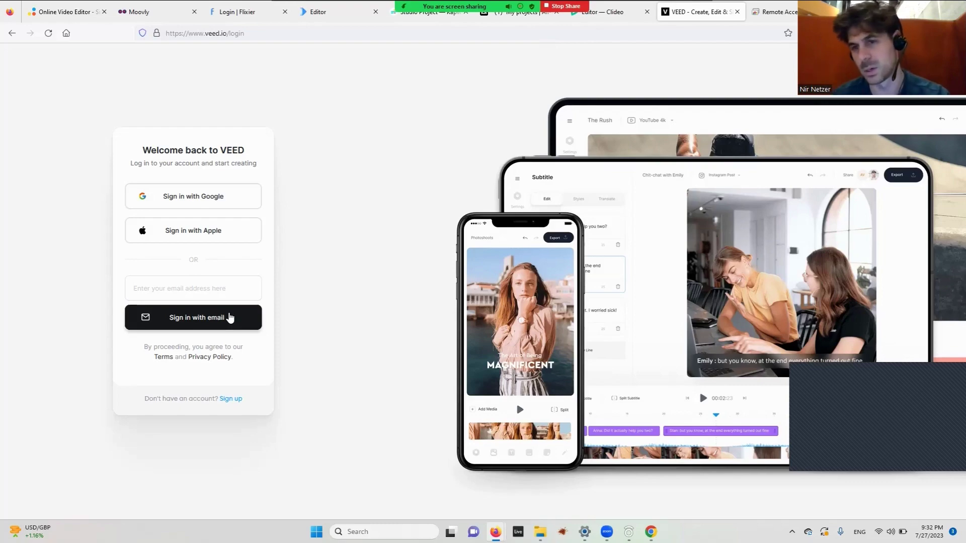
Step: Scroll Canva to 'Templates for absolutely anything', dismiss the Google sign-in popup, then go to Chrome Remote Desktop
key("alt+Left")
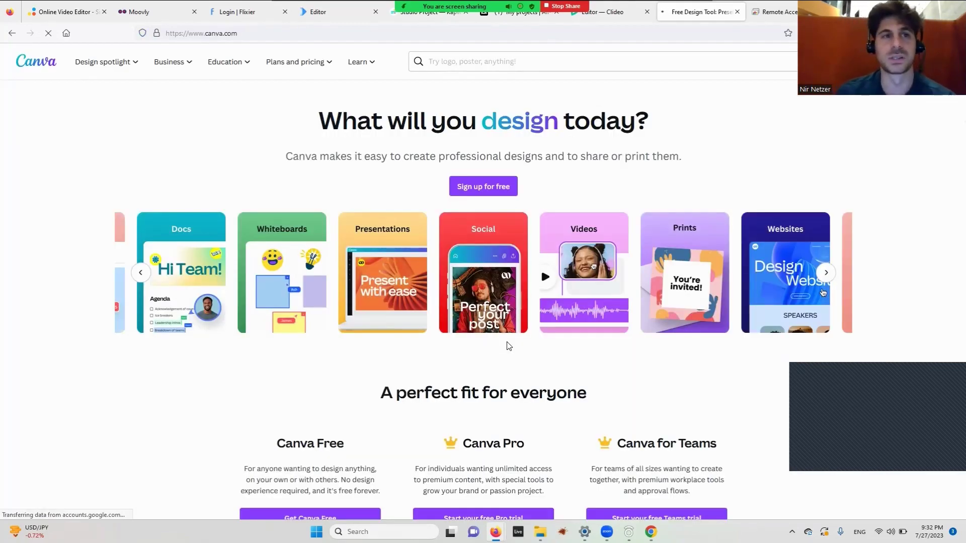
scroll(508, 346, "down", 7)
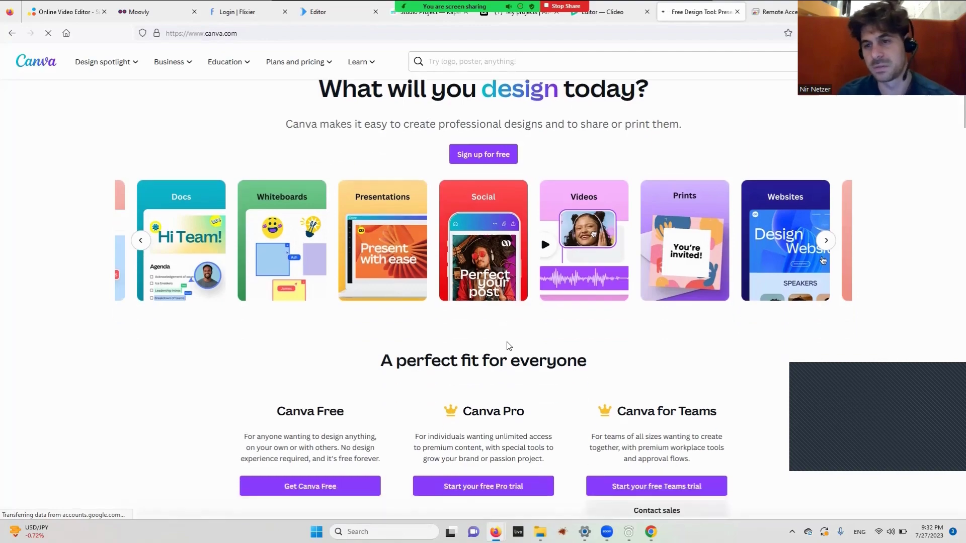
scroll(508, 346, "down", 6)
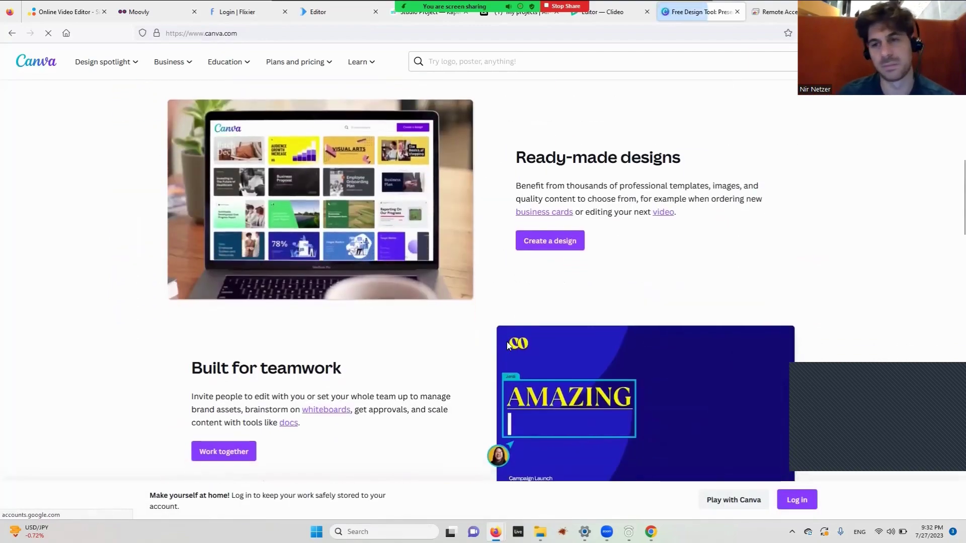
scroll(509, 347, "down", 8)
scroll(507, 343, "down", 3)
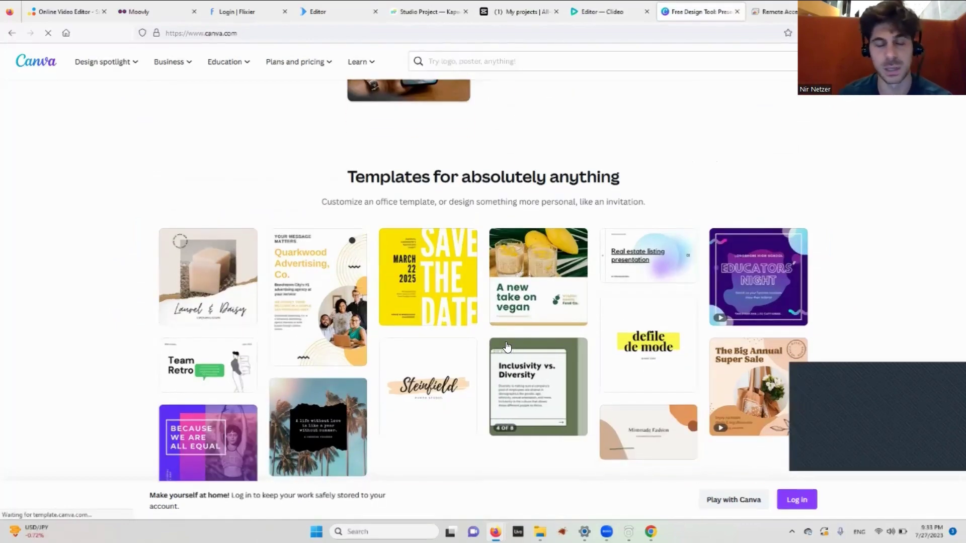
scroll(507, 346, "down", 1)
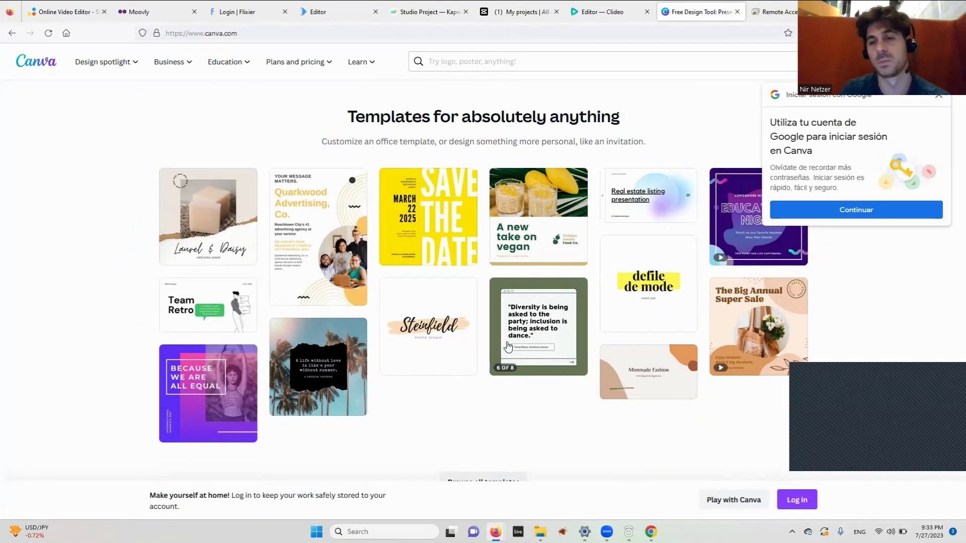
left_click(939, 96)
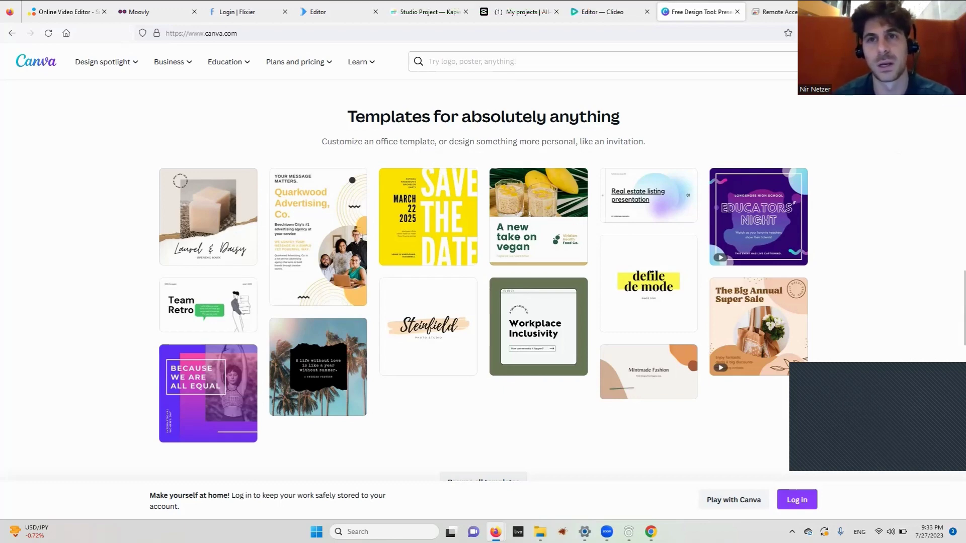
key("ctrl+Tab")
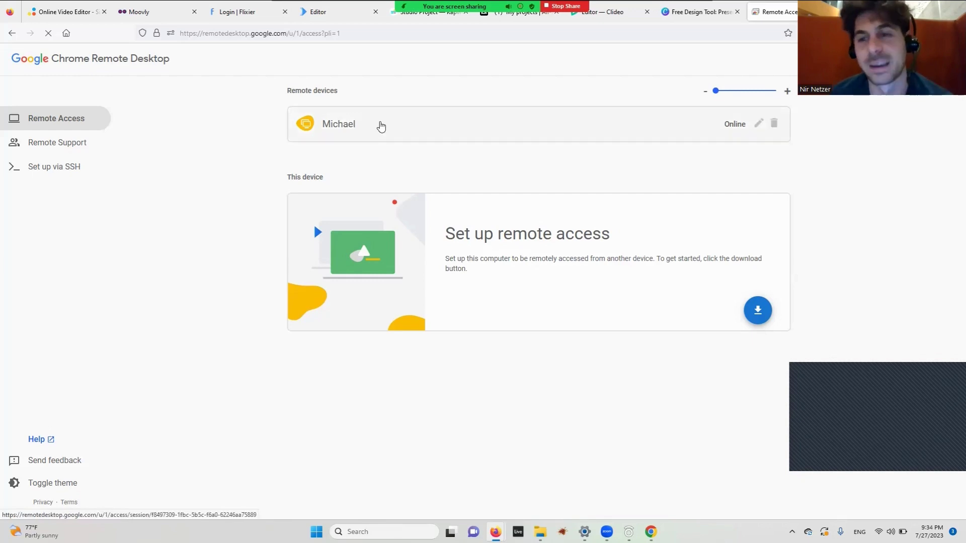
left_click(381, 126)
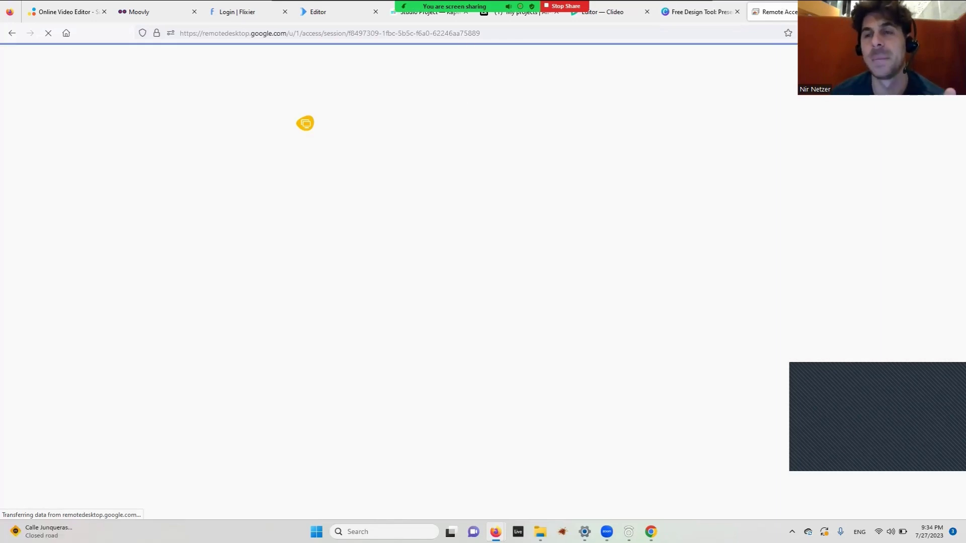
key("super+Down")
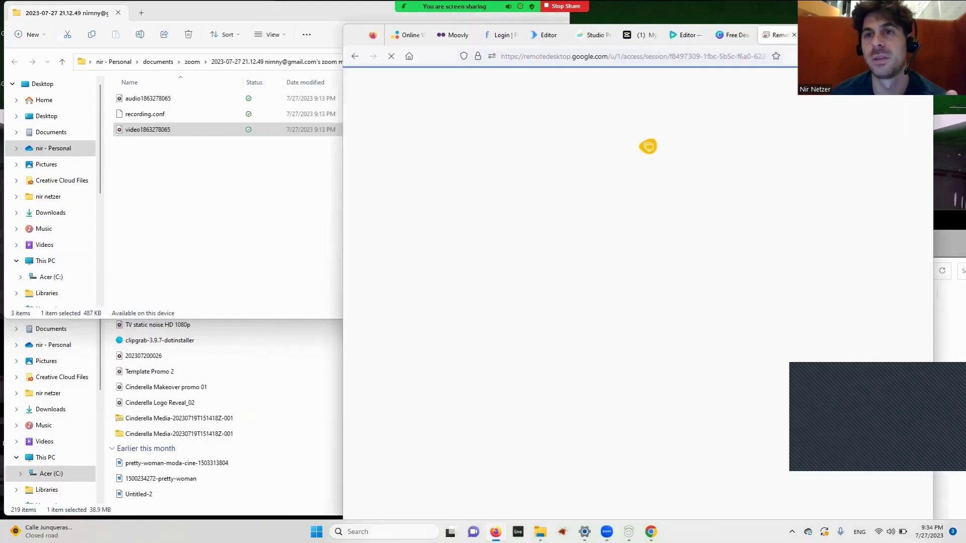
key("super+Up")
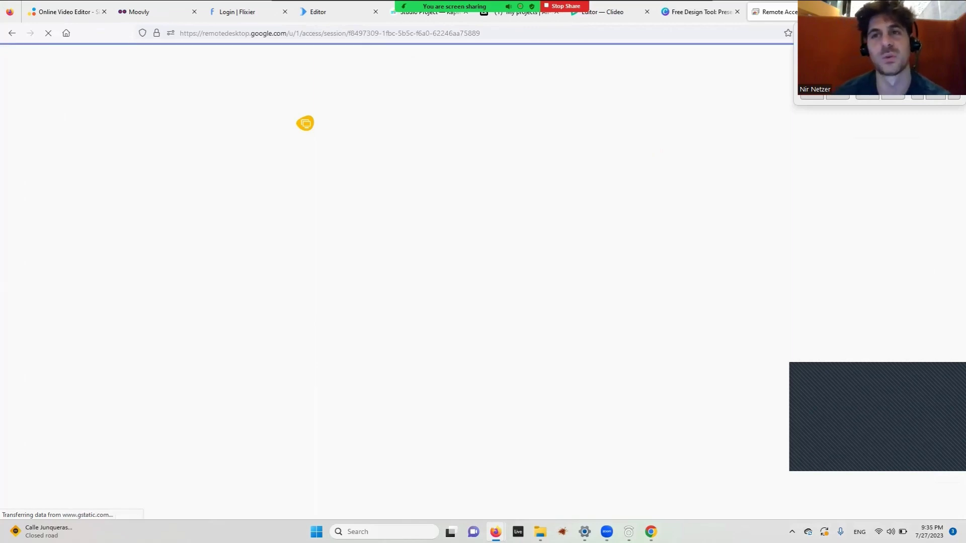
left_click(12, 34)
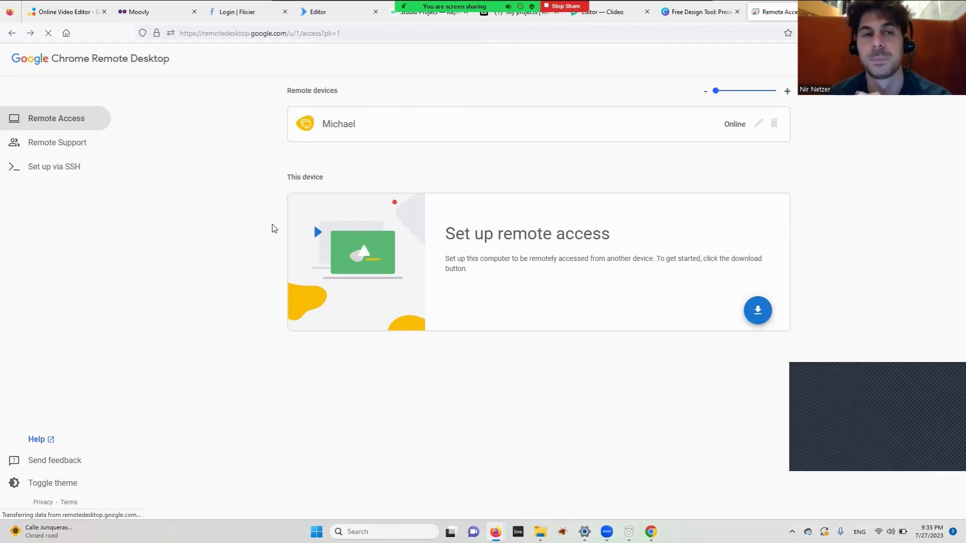
Step: Create a new project in 123APPS Online Video Editor, with the 16:9 canvas highlighted
left_click(79, 14)
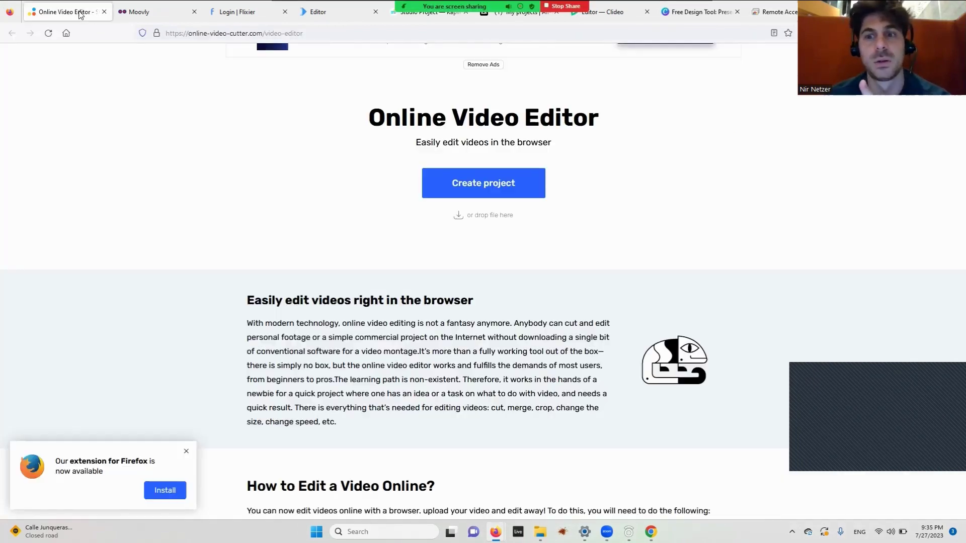
left_click(509, 196)
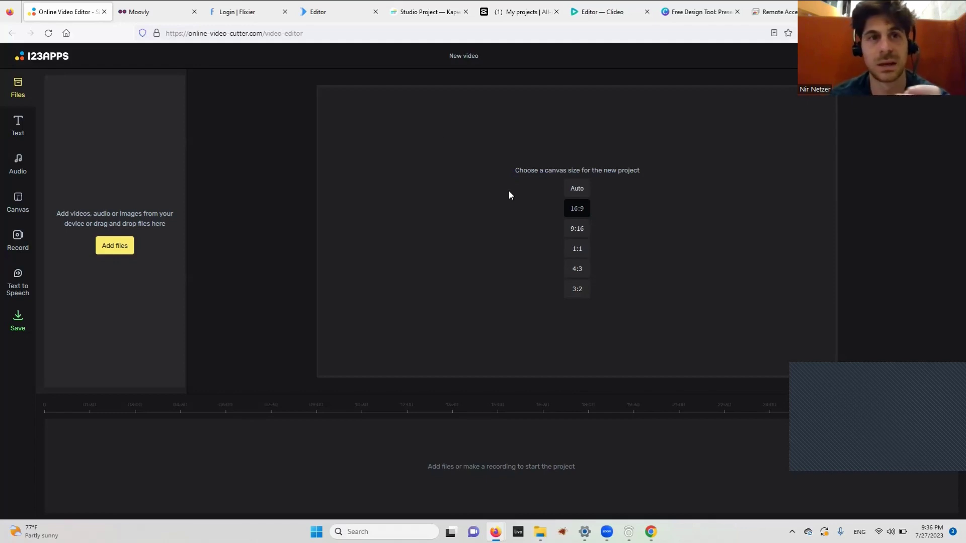
Step: Bring up Flixier's Scene 10_CUT_05 project in Chrome, then return to Firefox's 123APPS editor
left_click(253, 16)
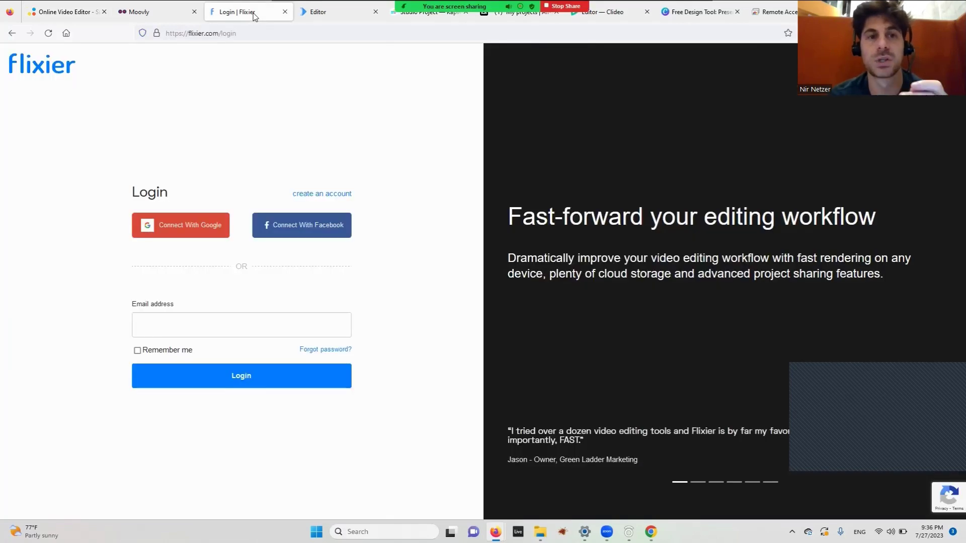
mouse_move(495, 531)
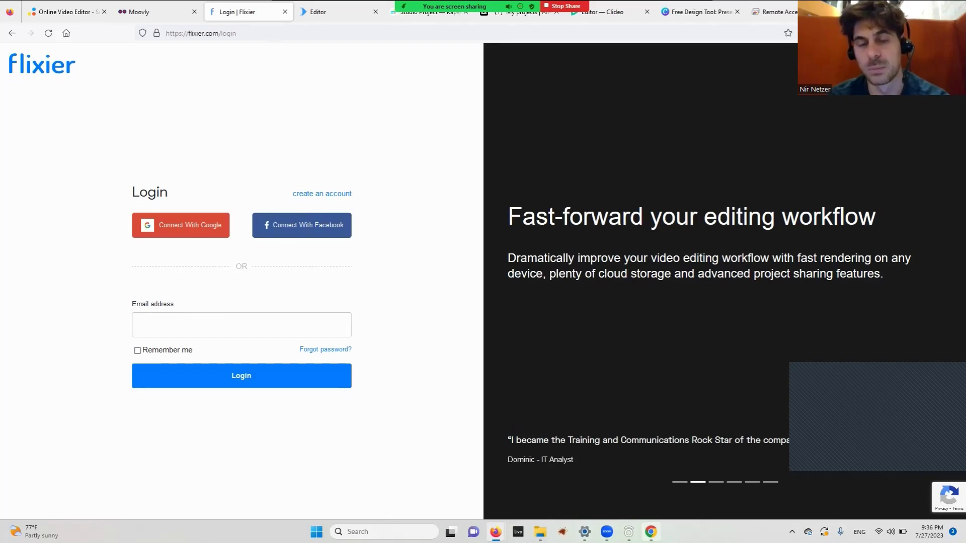
left_click(651, 532)
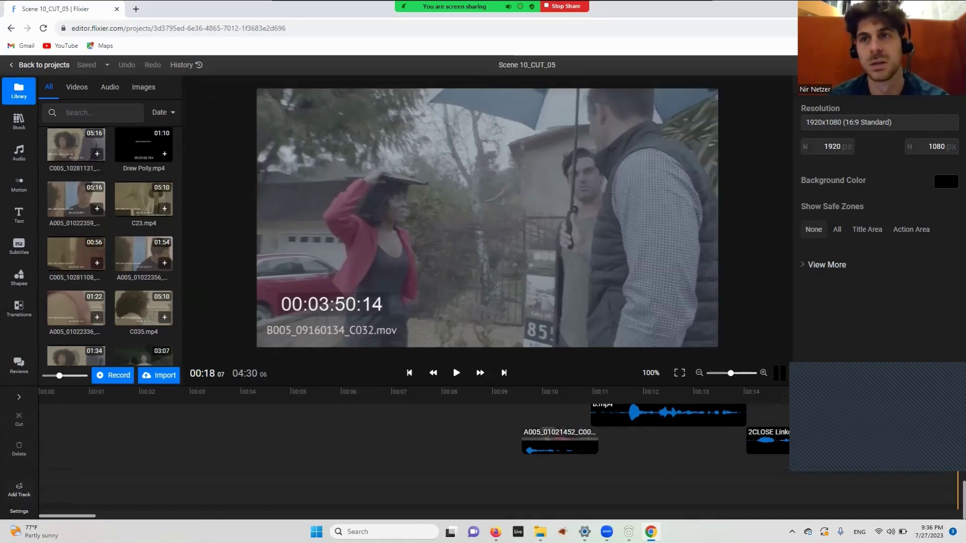
key("alt+Tab")
left_click(84, 15)
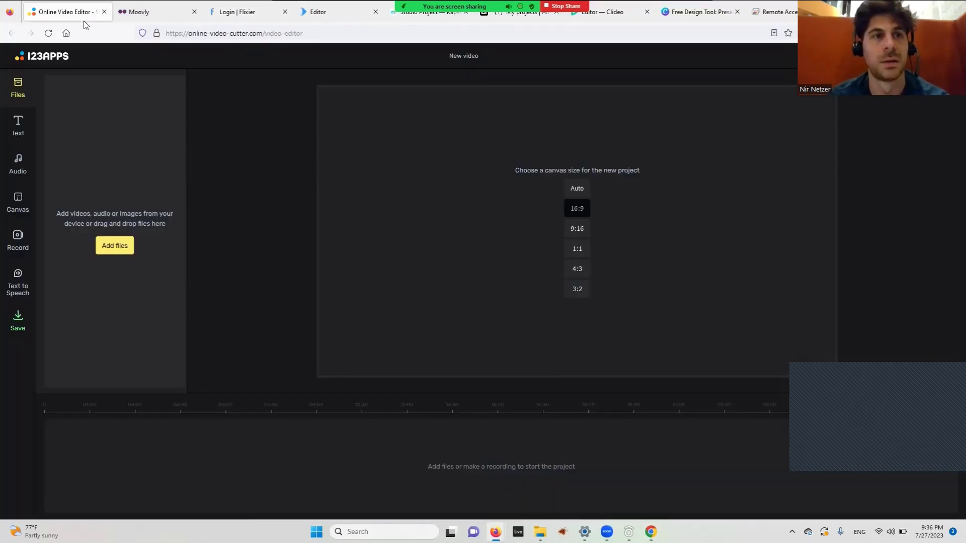